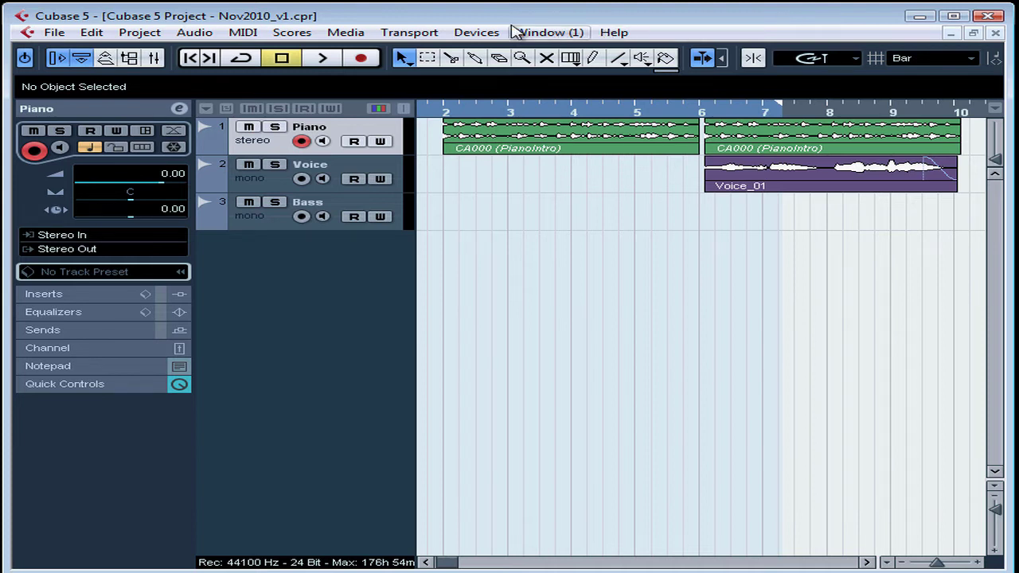
# - Open Device Setup, reposition it, and close it without changes
pyautogui.click(476, 32)
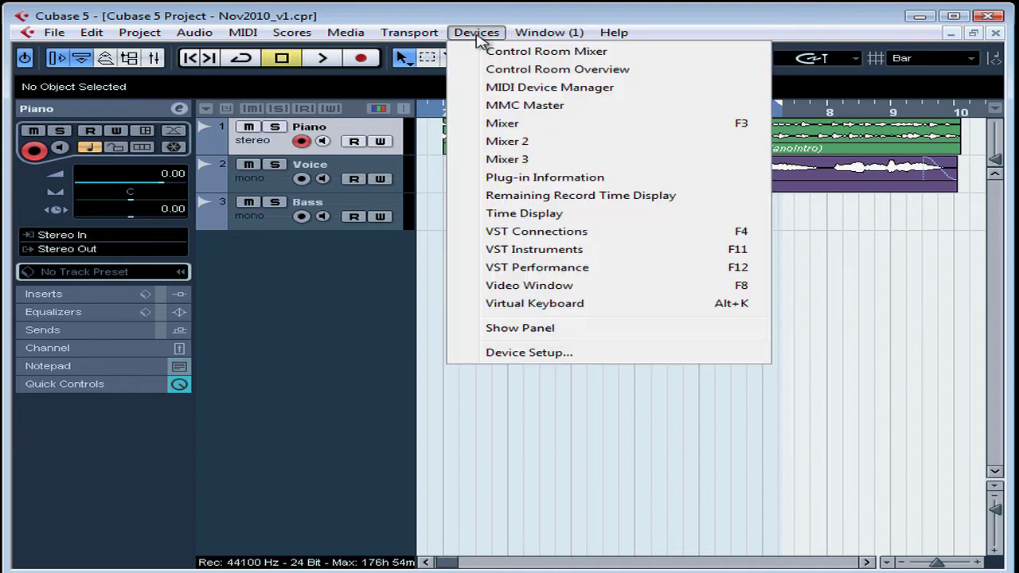
pyautogui.click(542, 354)
pyautogui.moveTo(569, 37); pyautogui.dragTo(462, 75)
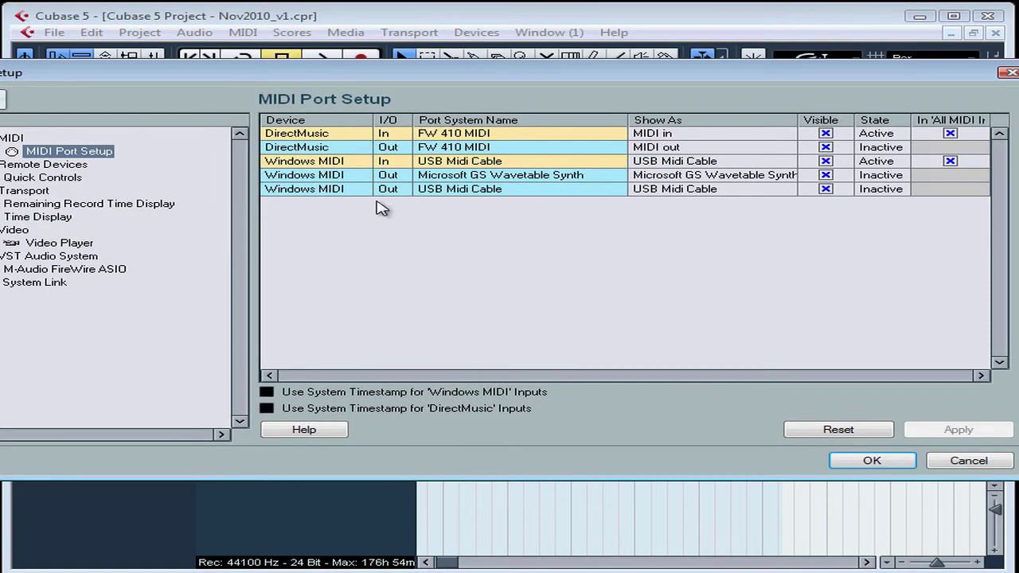
pyautogui.click(969, 462)
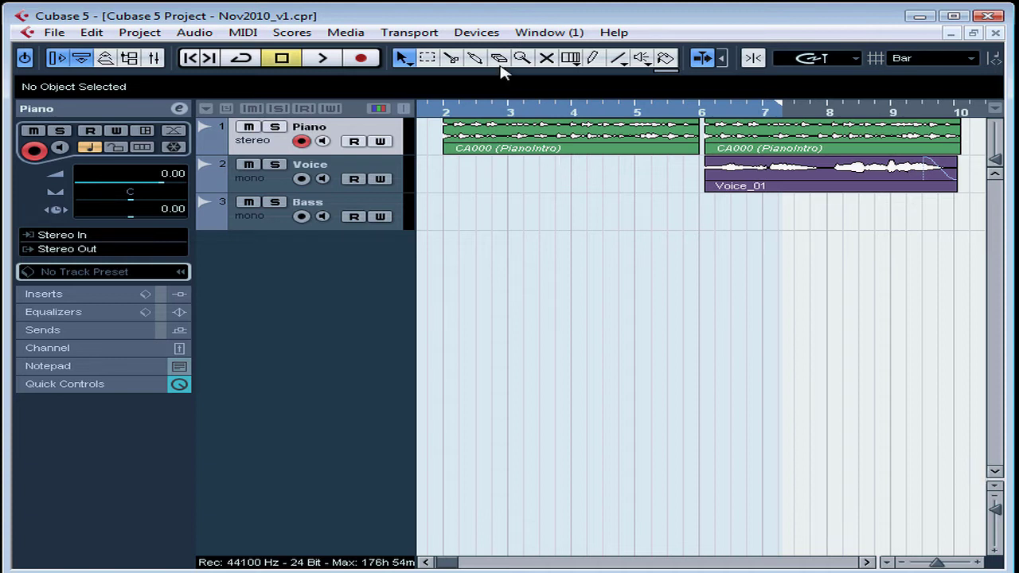
# - Open the MIDI Device Manager from the Devices menu and reposition its window
pyautogui.click(478, 33)
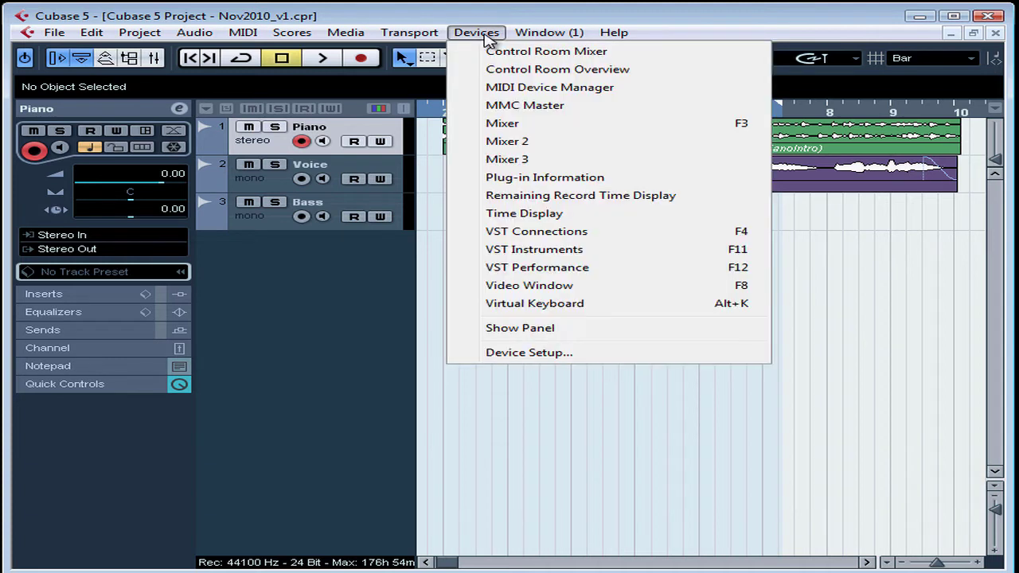
pyautogui.click(502, 87)
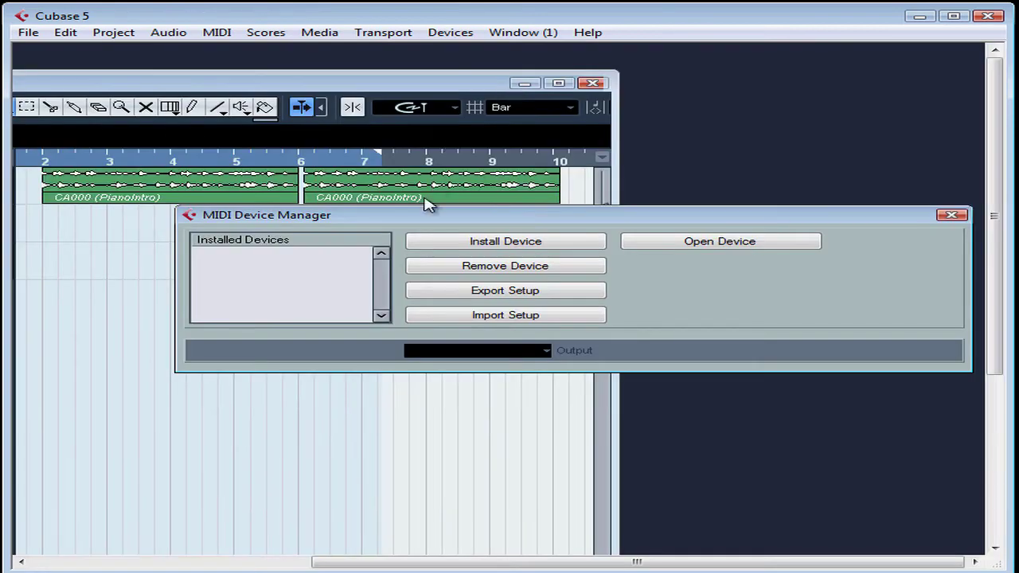
pyautogui.moveTo(425, 215); pyautogui.dragTo(386, 200)
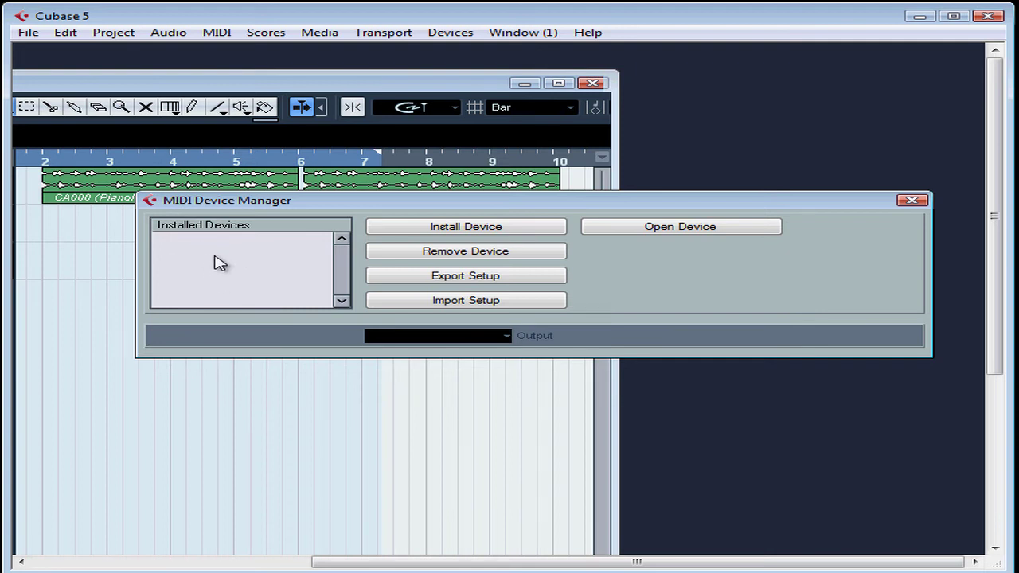
# - Install the Triton (KORG) device script in the MIDI Device Manager
pyautogui.click(455, 230)
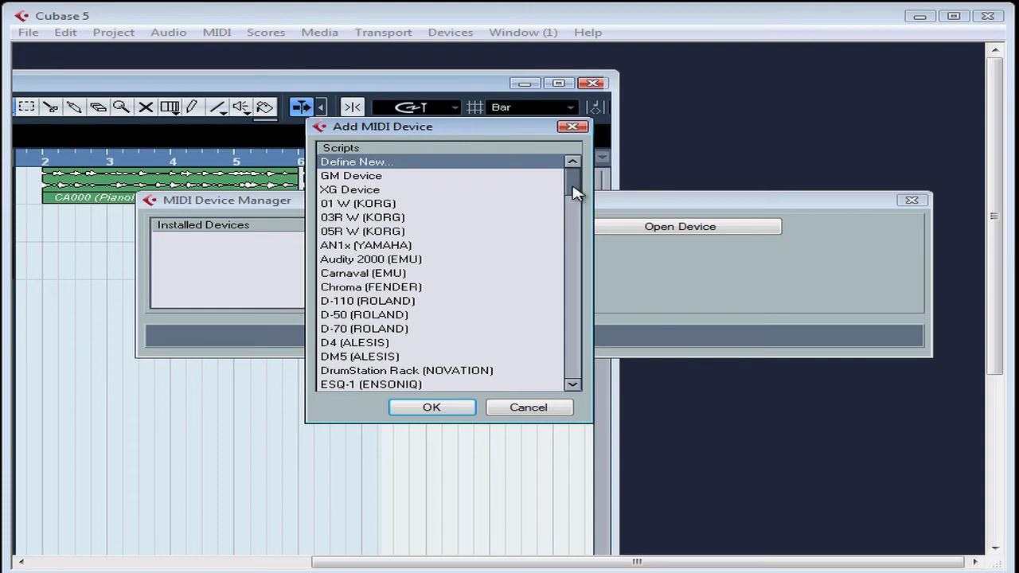
pyautogui.moveTo(574, 191)
pyautogui.mouseDown()
pyautogui.moveTo(576, 284)
pyautogui.moveTo(568, 187)
pyautogui.mouseUp()
pyautogui.moveTo(577, 189); pyautogui.dragTo(554, 282)
pyautogui.click(379, 218)
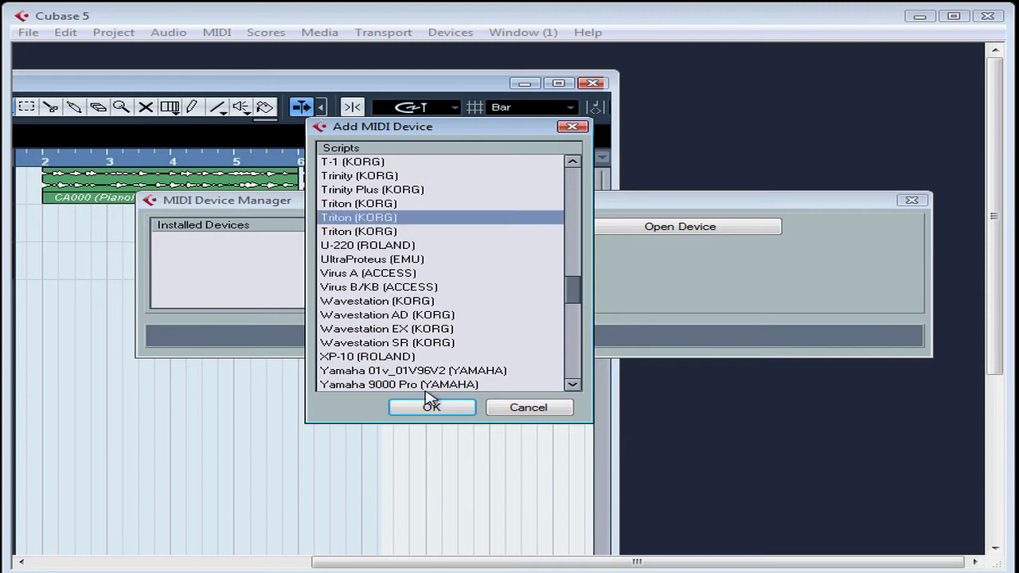
pyautogui.click(431, 409)
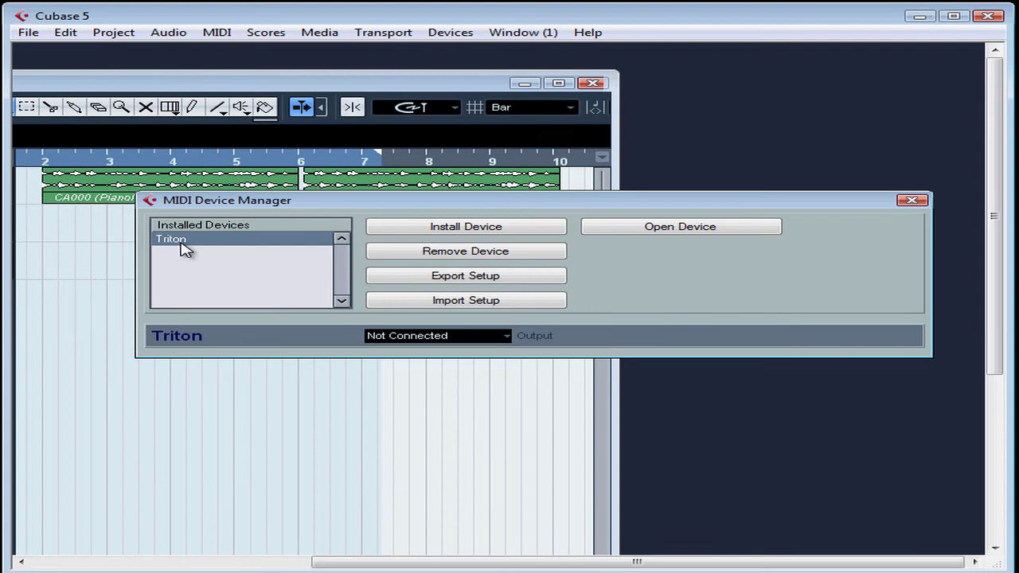
# - Set the Triton's output to MIDI out and close the MIDI Device Manager
pyautogui.click(502, 337)
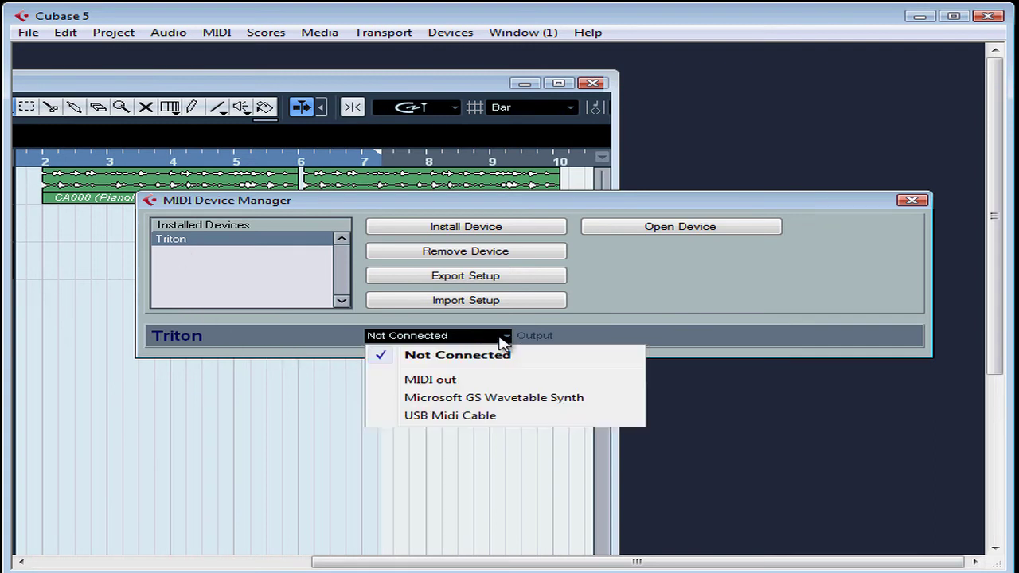
pyautogui.click(436, 381)
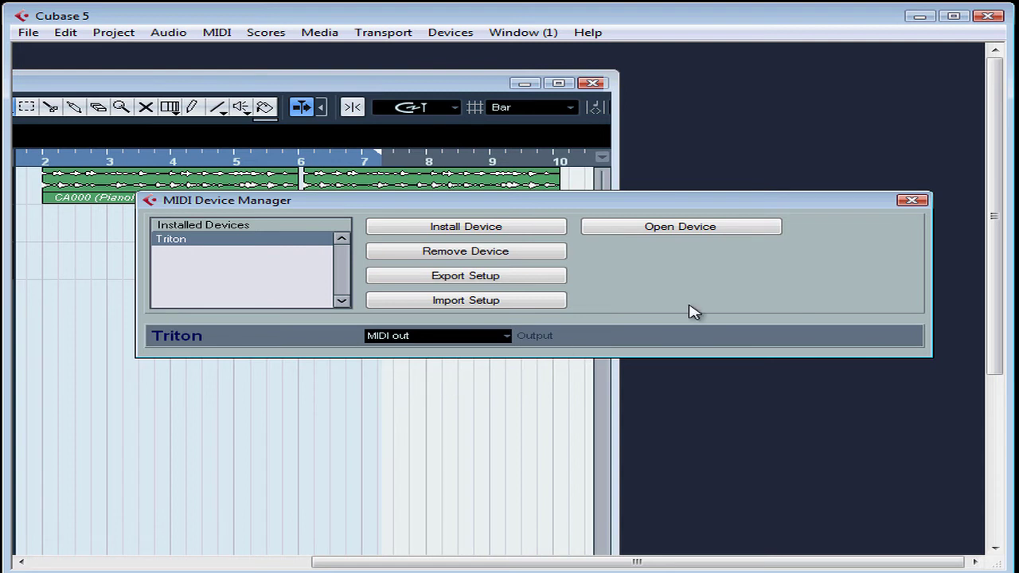
pyautogui.click(912, 200)
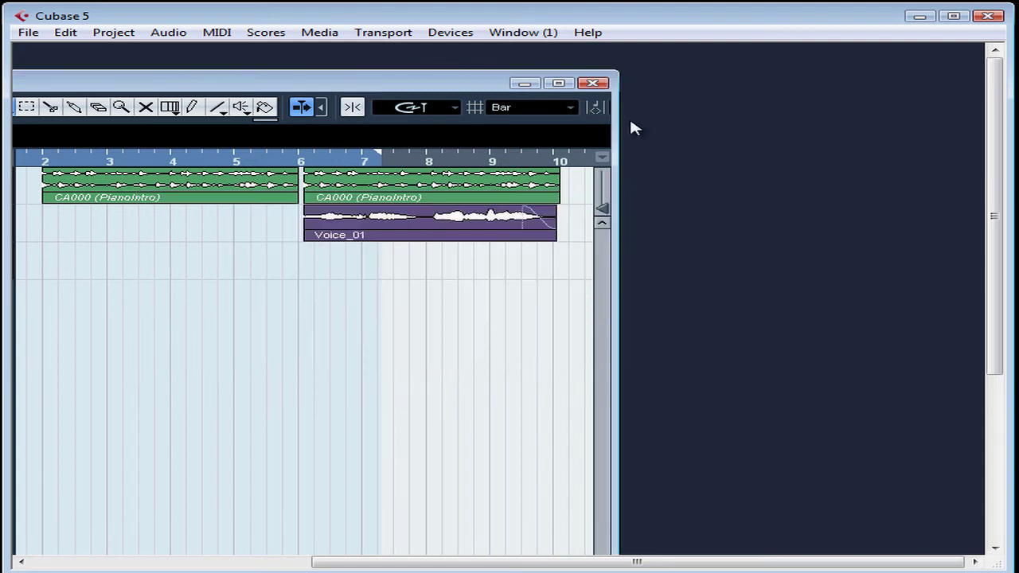
# - Maximize the project window to show the Piano, Voice and Bass tracks
pyautogui.click(558, 83)
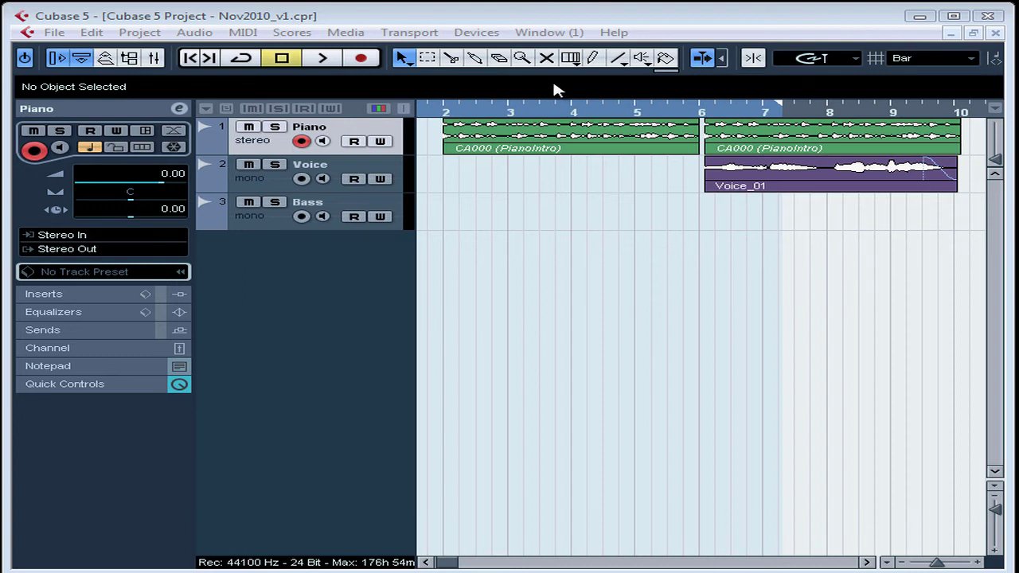
# - Add one MIDI track, MIDI 01, and move it below the Bass track
pyautogui.rightClick(288, 249)
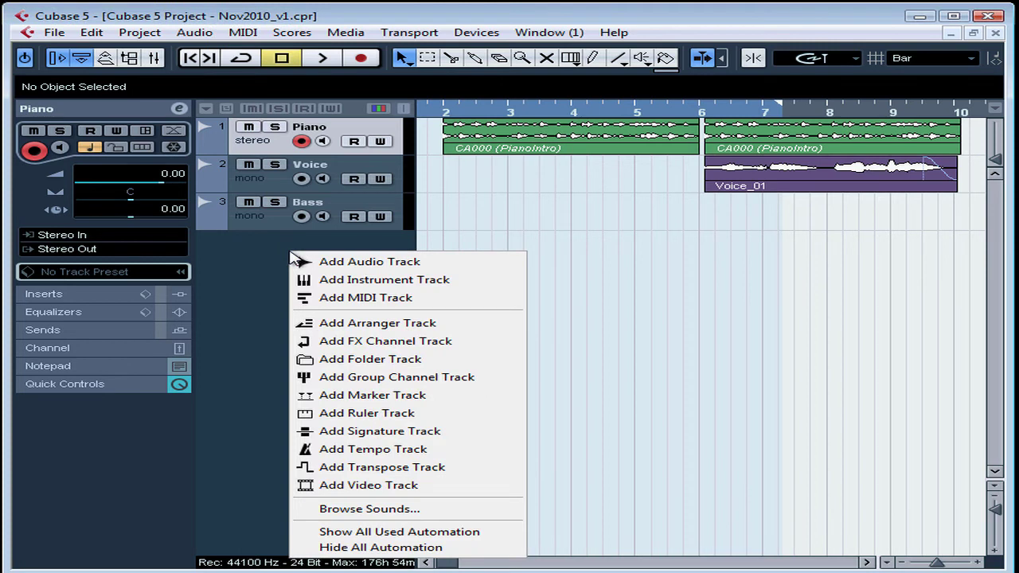
pyautogui.click(338, 298)
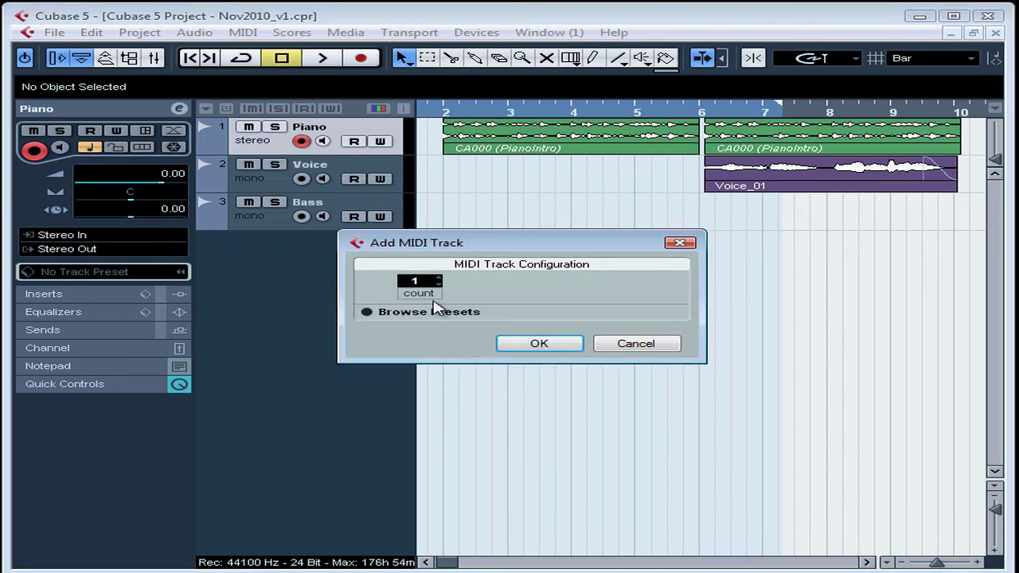
pyautogui.click(535, 345)
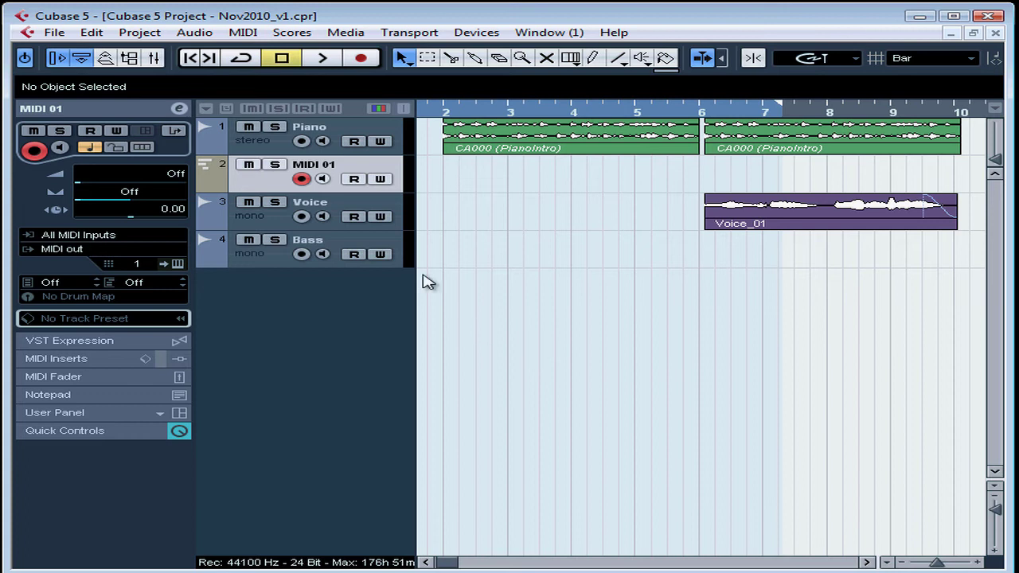
pyautogui.moveTo(379, 169); pyautogui.dragTo(364, 309)
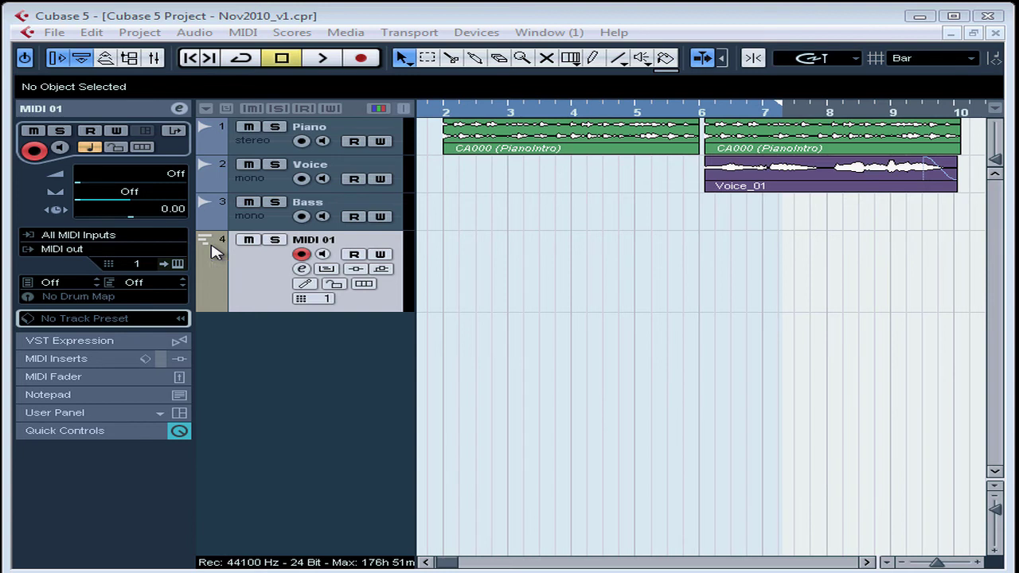
# - Rename MIDI 01 to Strings, turn on its monitoring, and show the Transport Panel
pyautogui.doubleClick(321, 241)
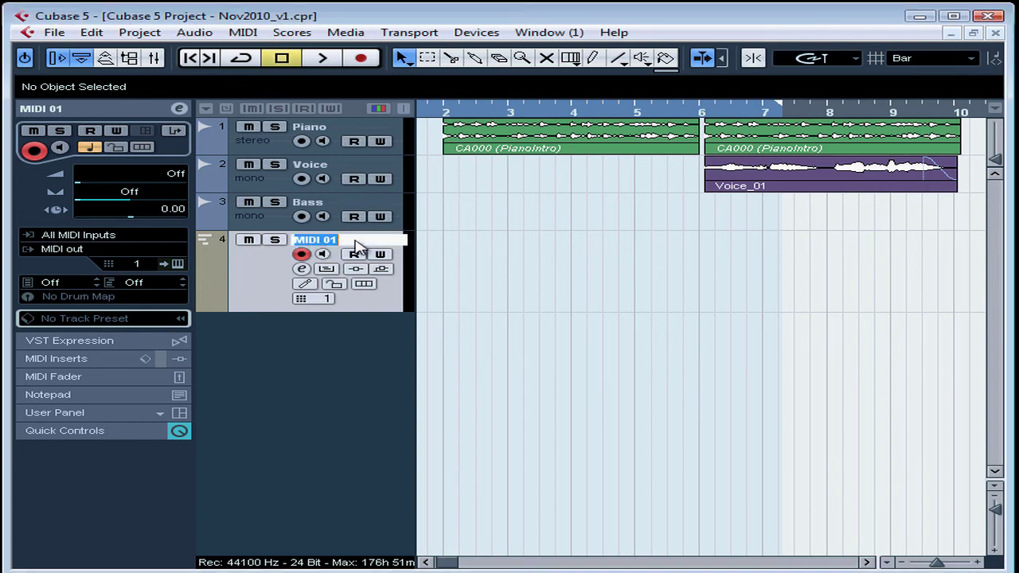
pyautogui.write('Strings')
pyautogui.press('Return')
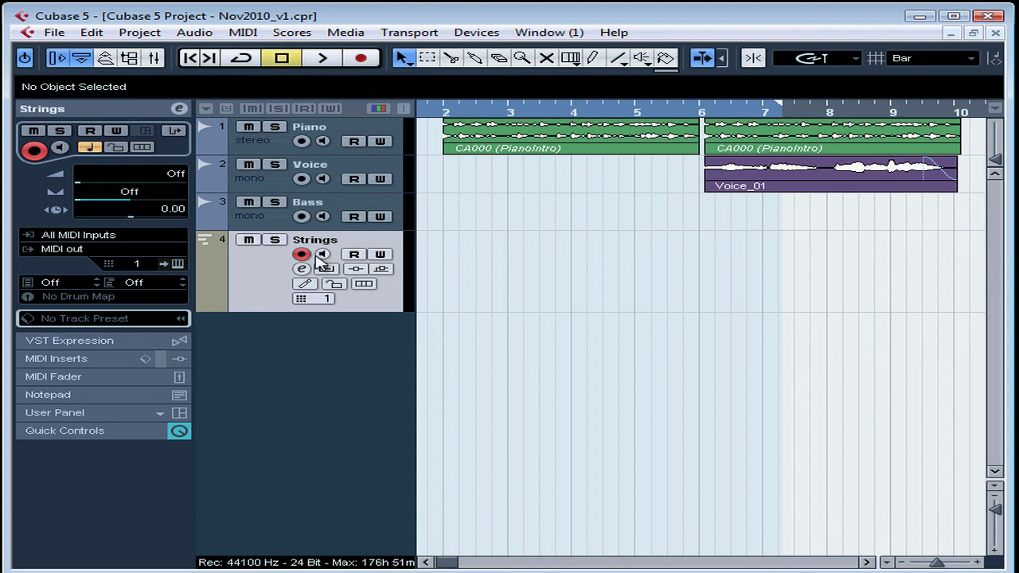
pyautogui.click(322, 254)
pyautogui.click(409, 31)
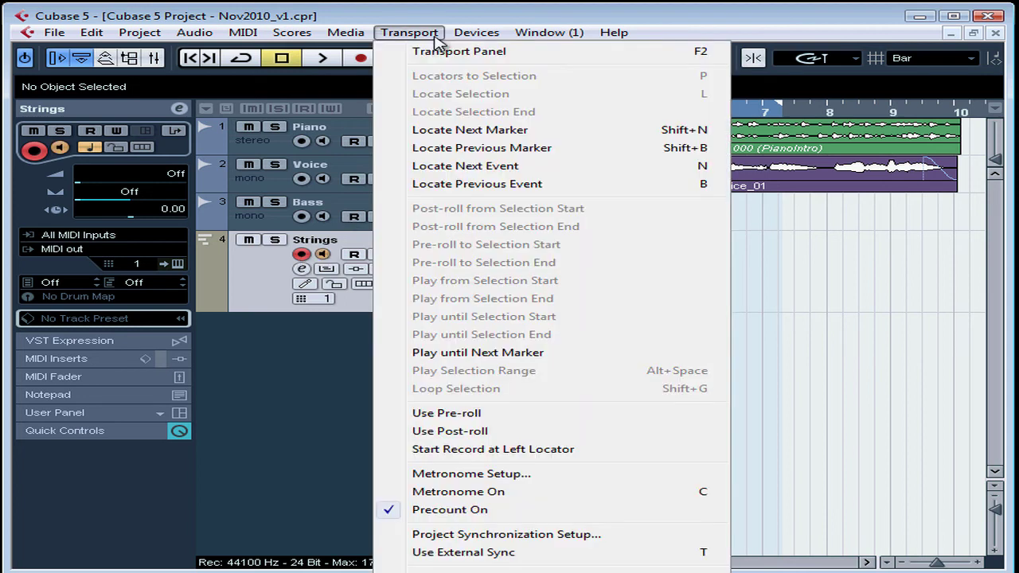
pyautogui.click(410, 51)
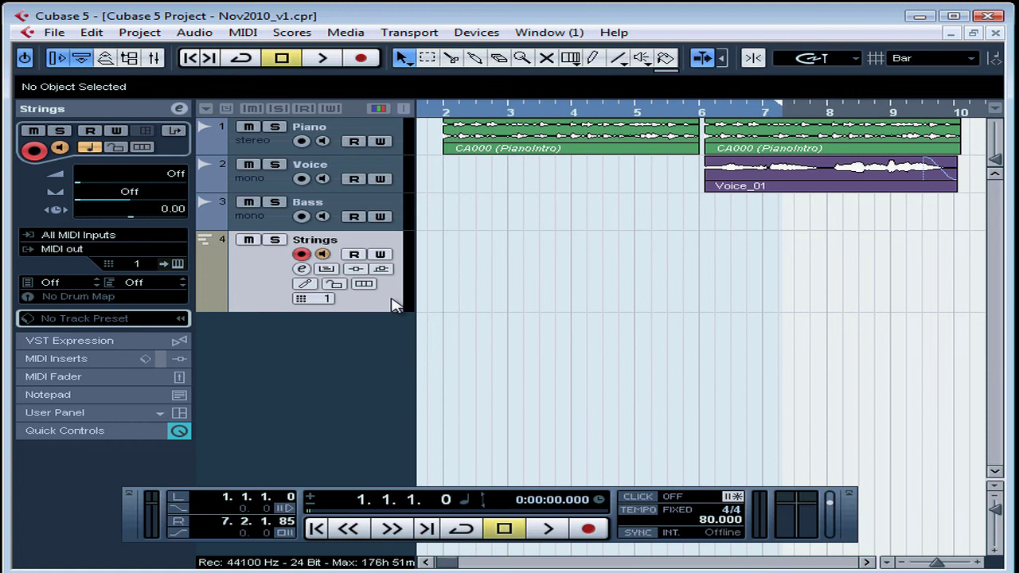
# - Add one stereo audio track, Audio 04, from the track list's context menu
pyautogui.rightClick(267, 337)
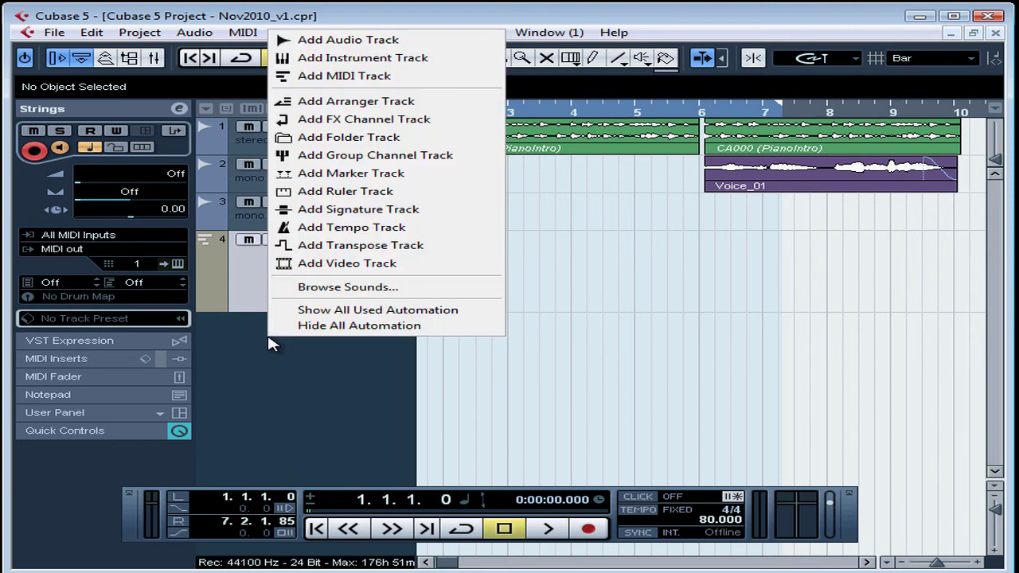
pyautogui.click(304, 43)
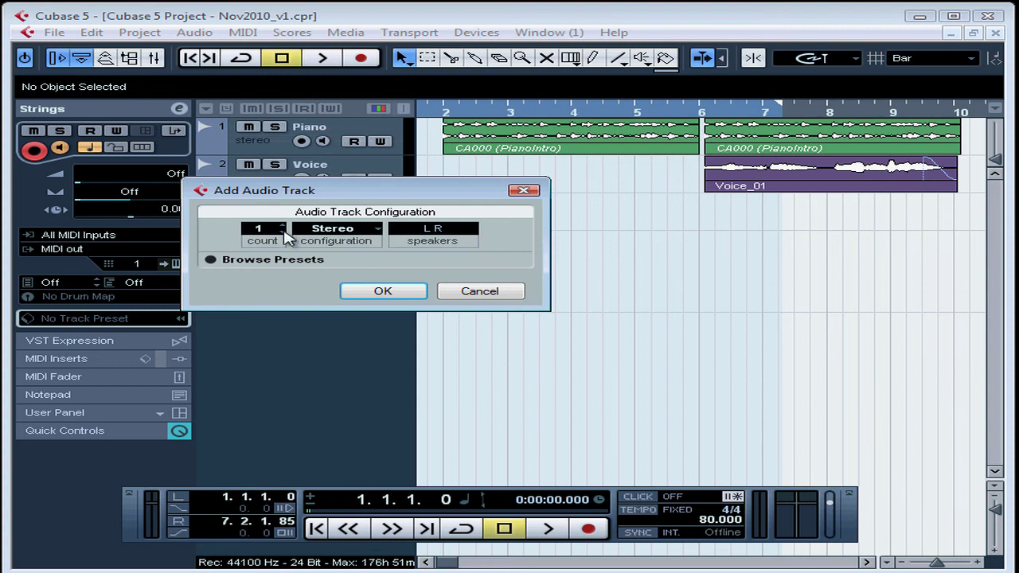
pyautogui.click(386, 294)
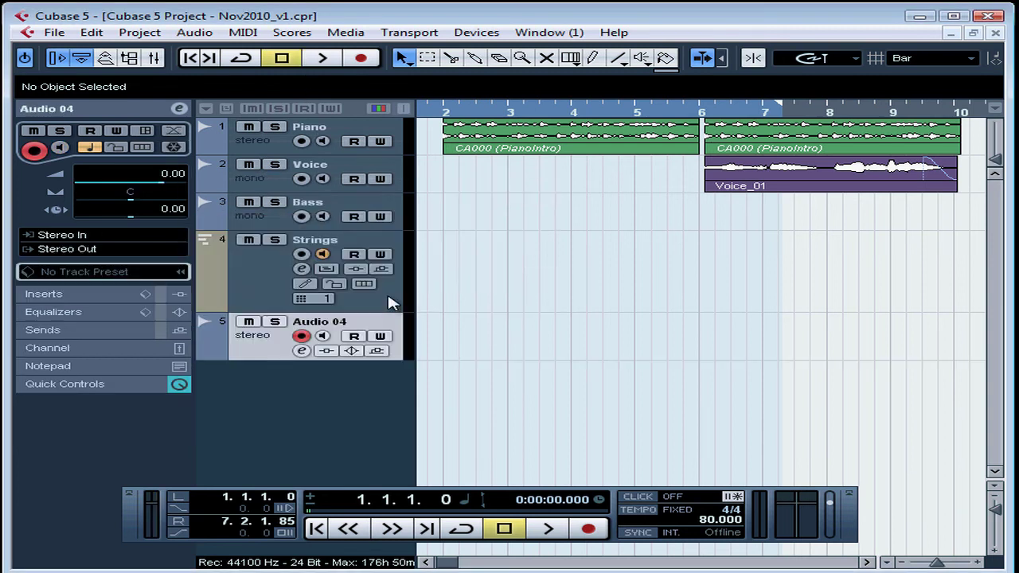
# - Rename Audio 04 to StringsMonitor and turn on its monitoring
pyautogui.doubleClick(358, 323)
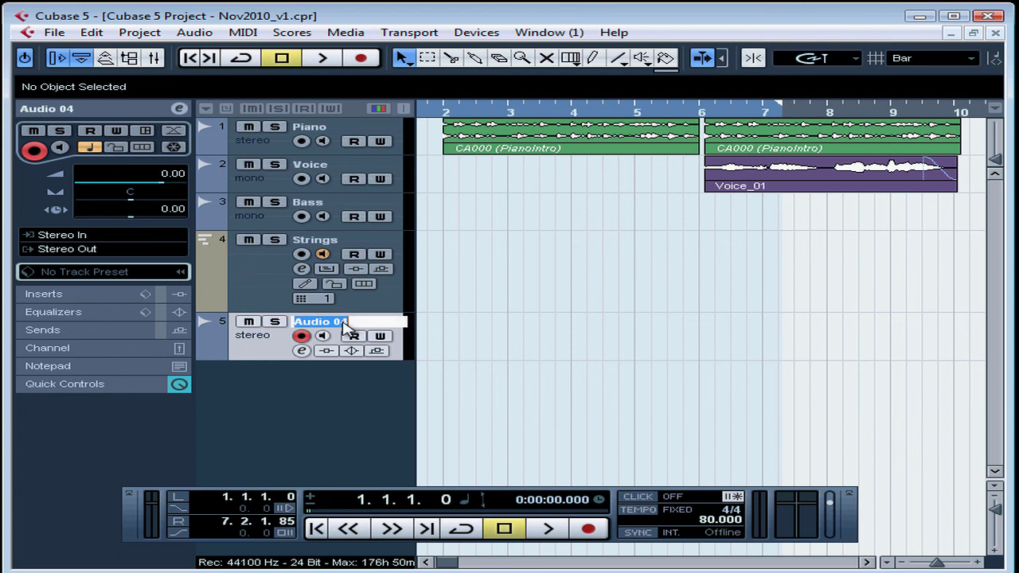
pyautogui.write('Str')
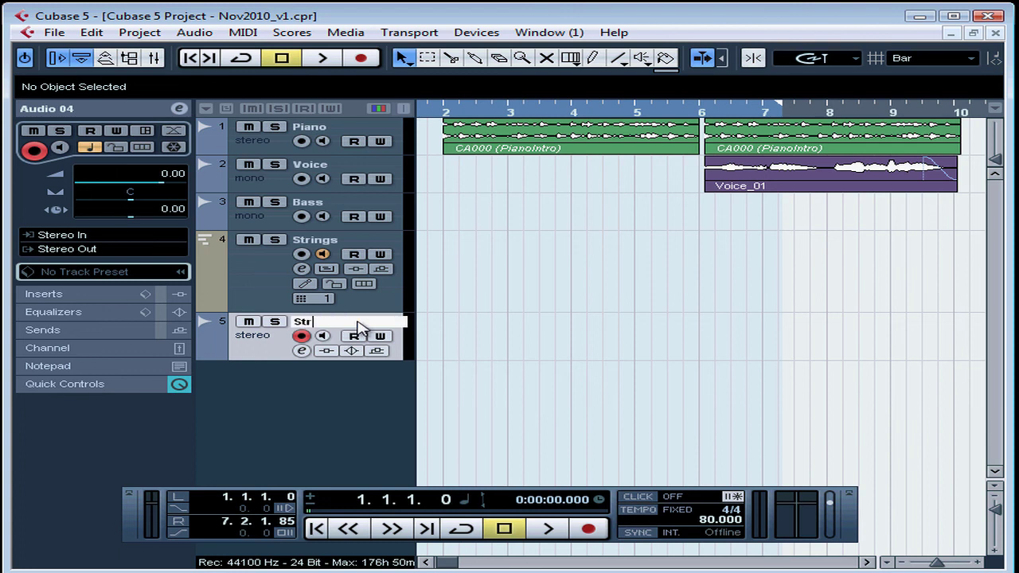
pyautogui.write('ingsMonitor')
pyautogui.press('Return')
pyautogui.press('F2')
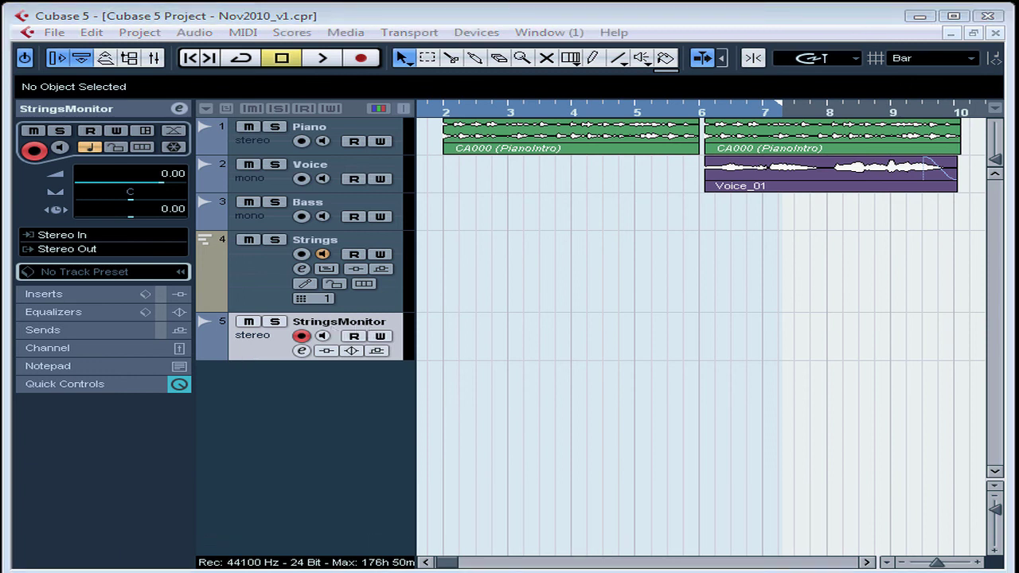
pyautogui.press('F2')
pyautogui.click(323, 336)
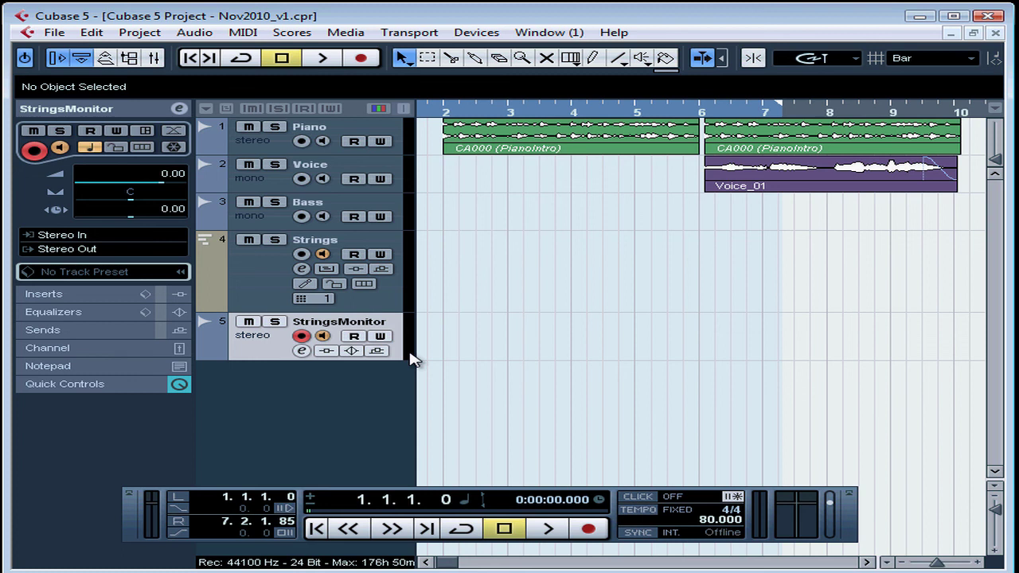
# - Select the Strings track so it becomes record-enabled, and hide the Transport Panel
pyautogui.press('F2')
pyautogui.press('Up')
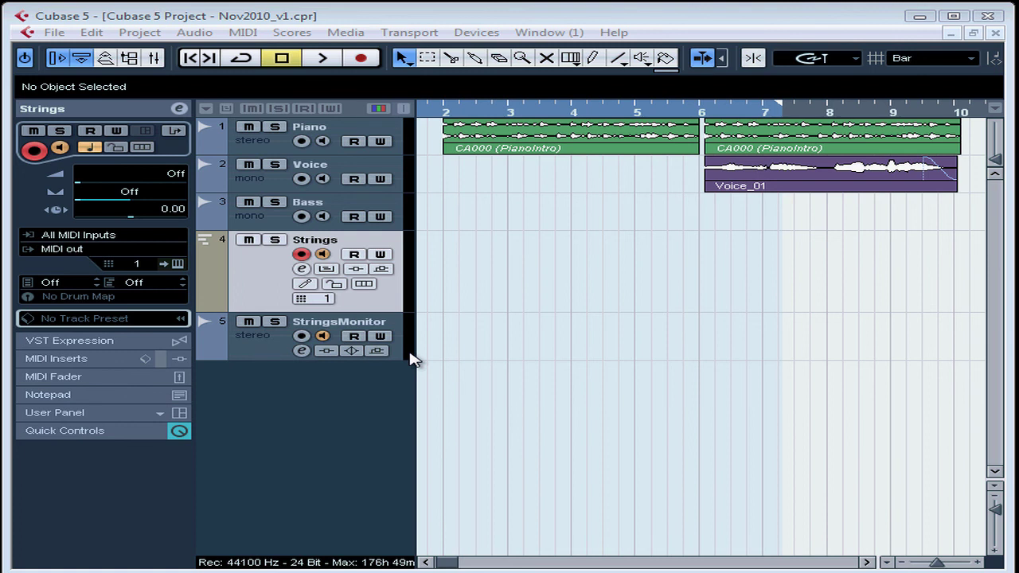